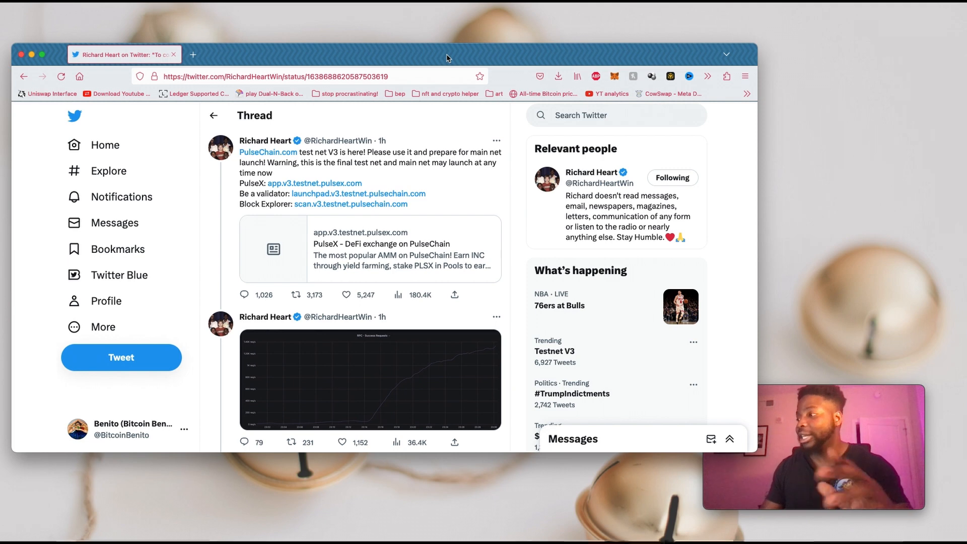
left_click(846, 394)
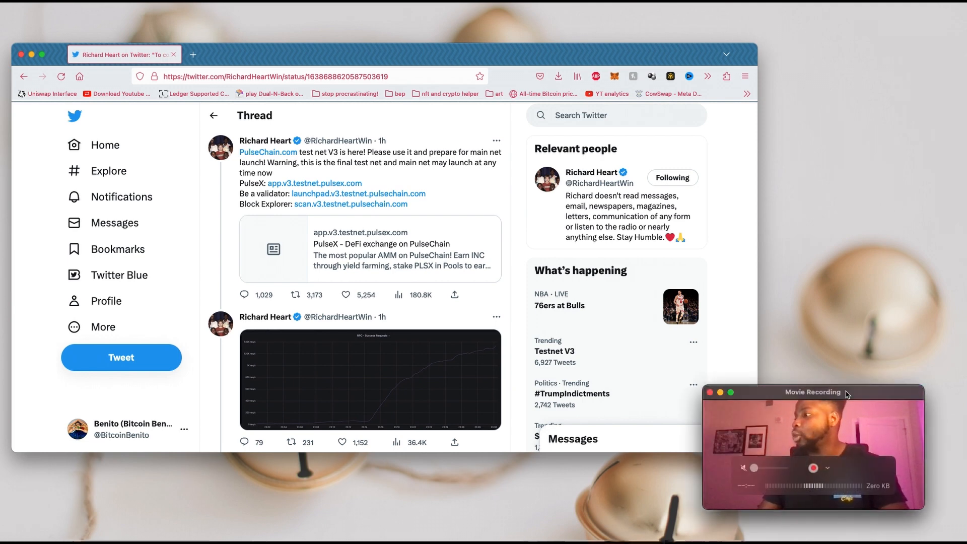
left_click(104, 1)
left_click(105, 1)
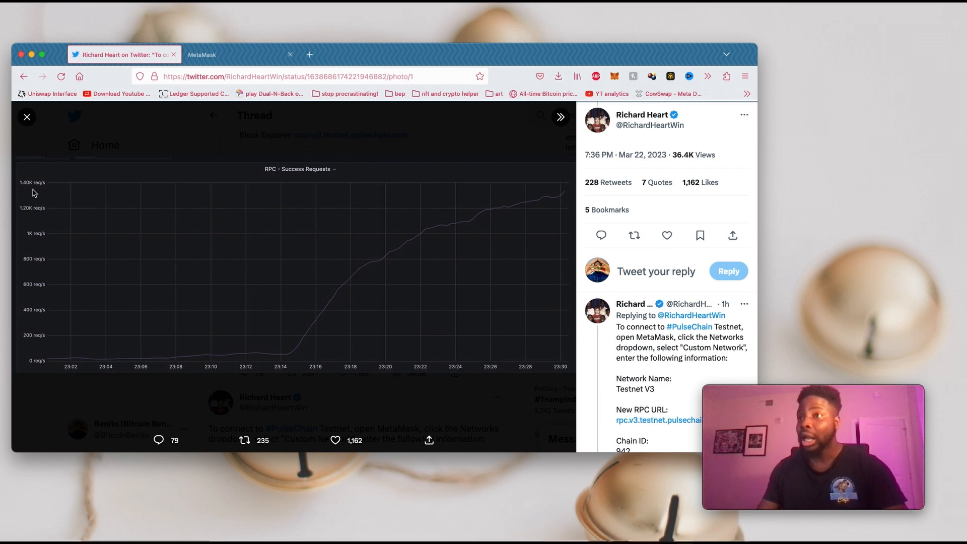
- Close the enlarged RPC requests chart and view the tweet listing the Testnet V3 network connection settings
left_click(27, 117)
scroll(292, 277, "down", 3)
scroll(293, 278, "down", 2)
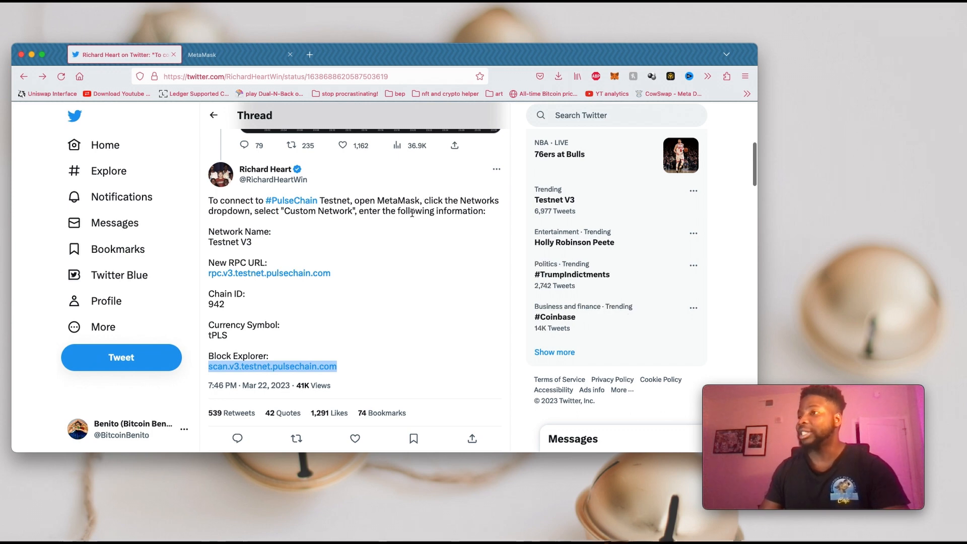
scroll(379, 132, "up", 1)
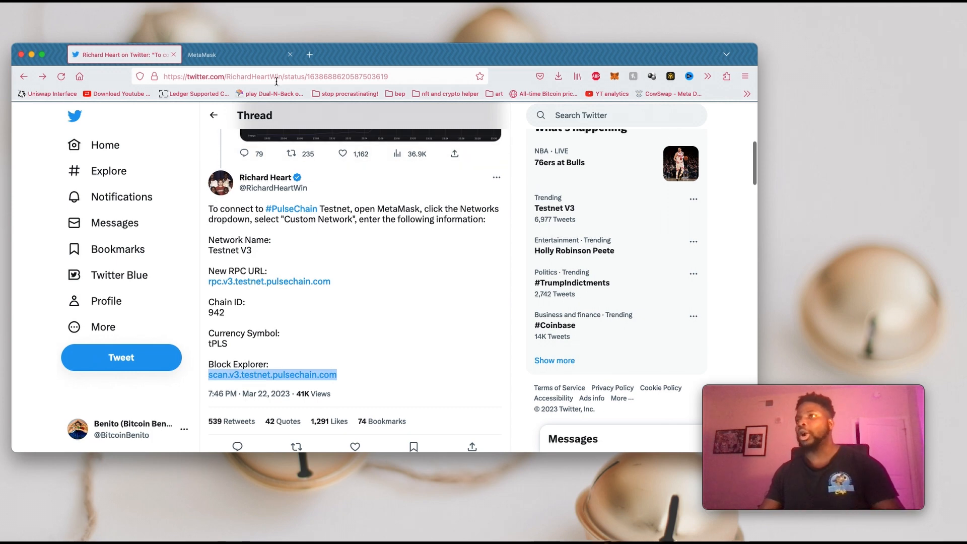
- Switch to the MetaMask page and look through its account menu and its list of available networks
left_click(246, 56)
left_click(603, 121)
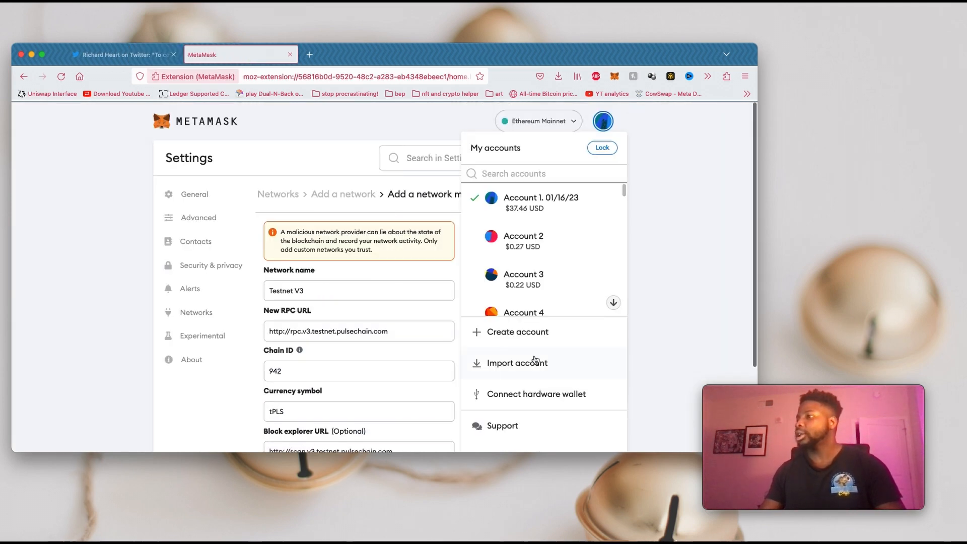
scroll(537, 372, "down", 3)
scroll(622, 266, "up", 3)
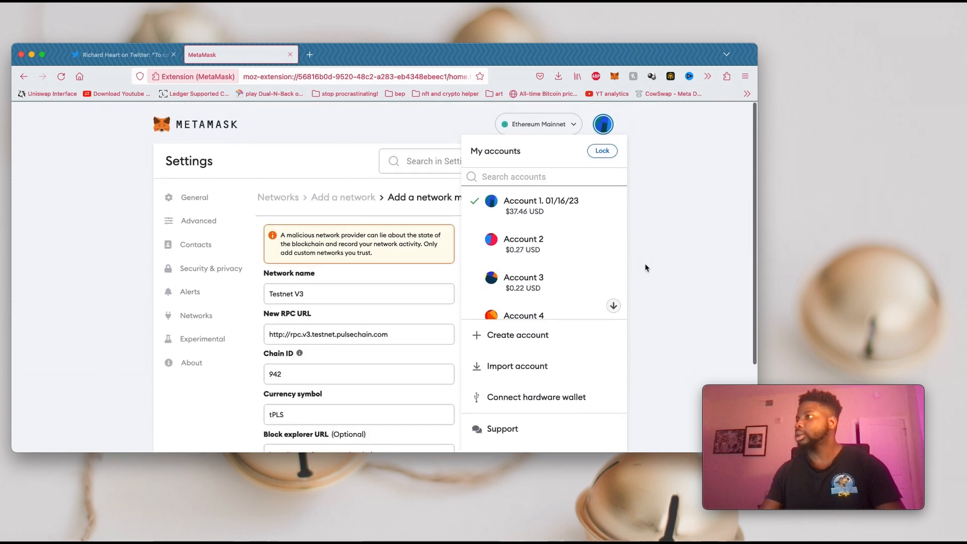
left_click(585, 126)
left_click(555, 122)
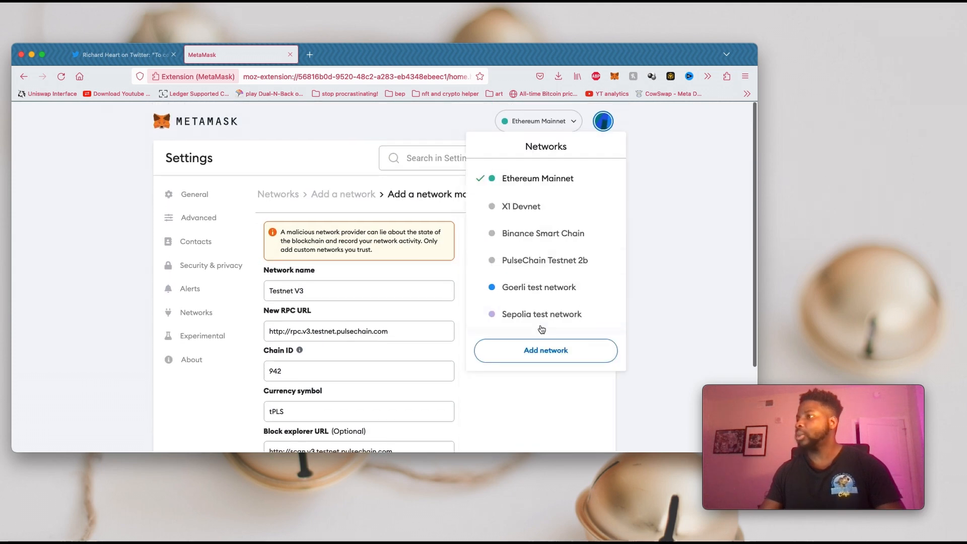
left_click(360, 255)
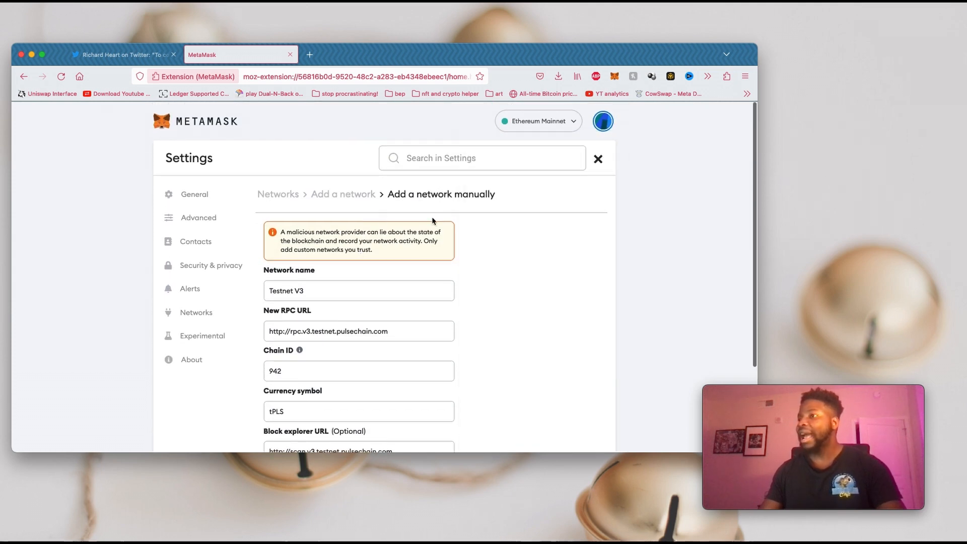
scroll(304, 294, "down", 1)
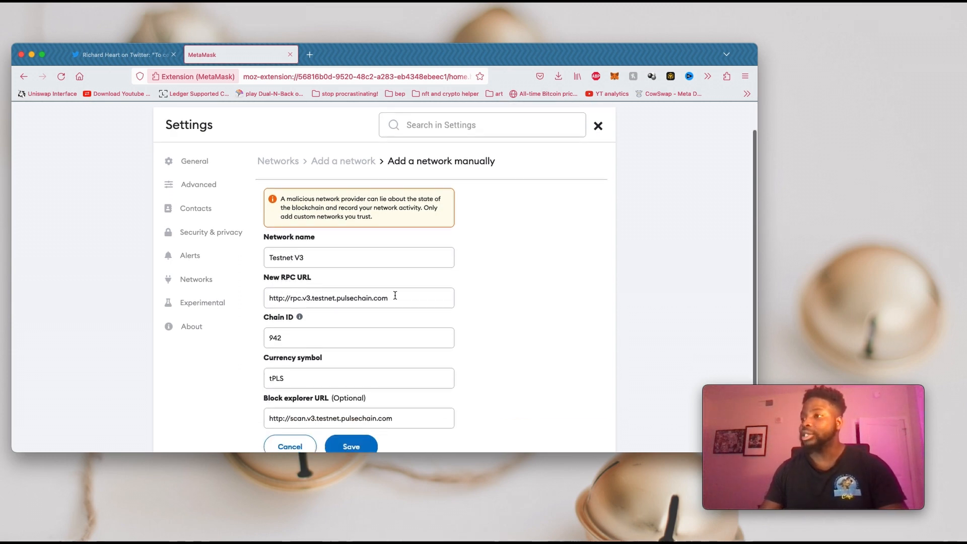
left_click_drag(394, 296, 282, 298)
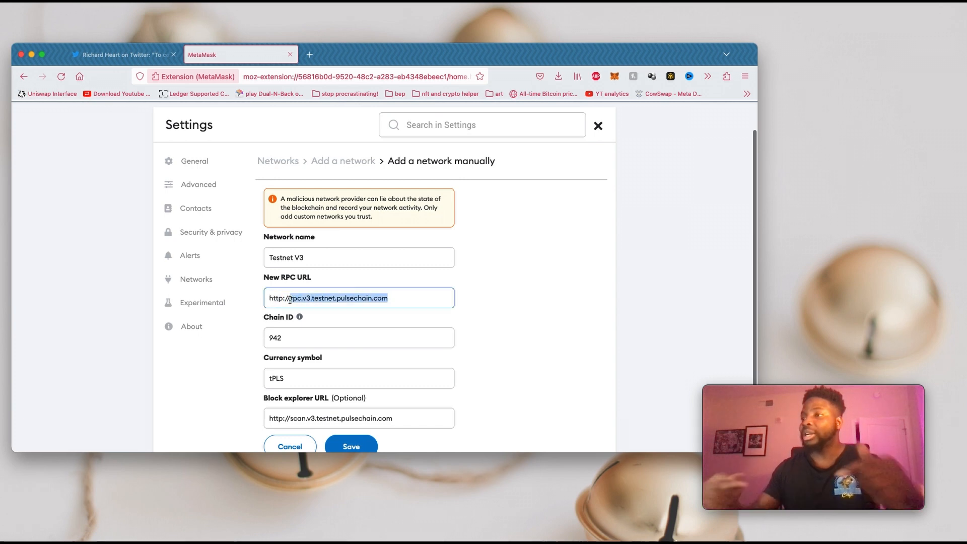
left_click(501, 308)
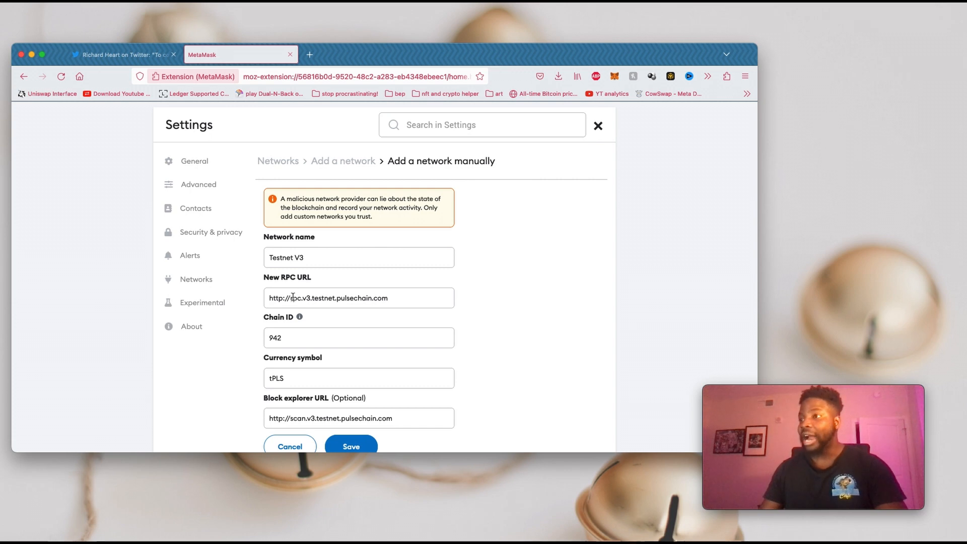
left_click_drag(290, 299, 268, 298)
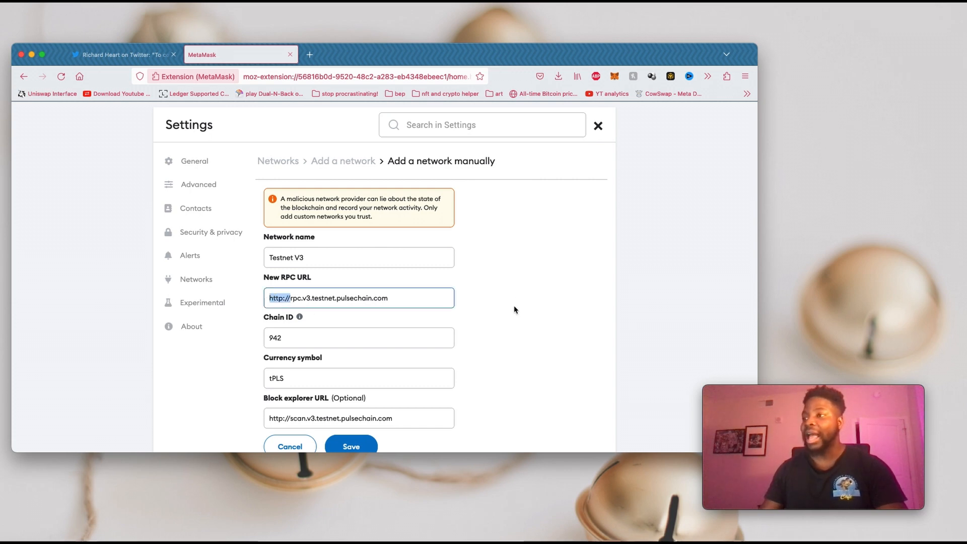
left_click(505, 315)
scroll(502, 324, "down", 3)
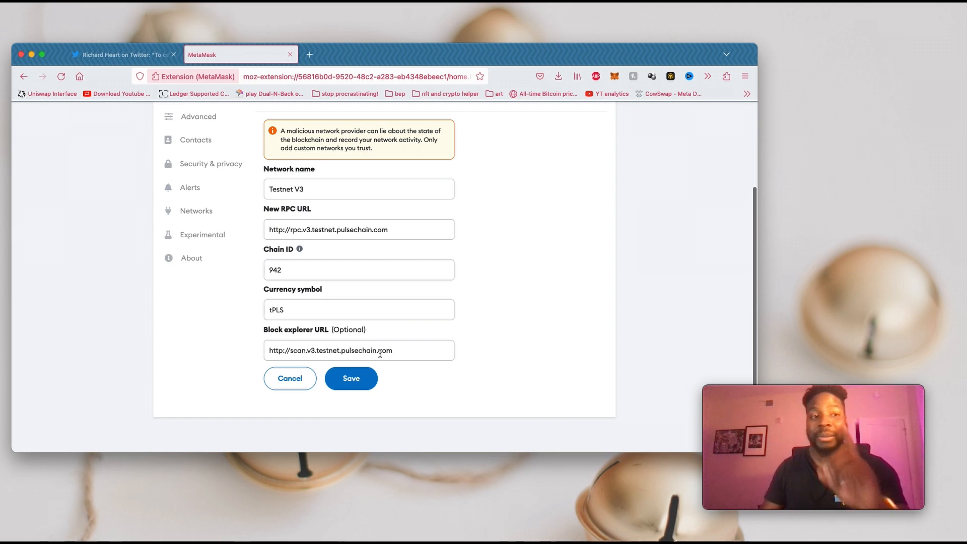
left_click(363, 376)
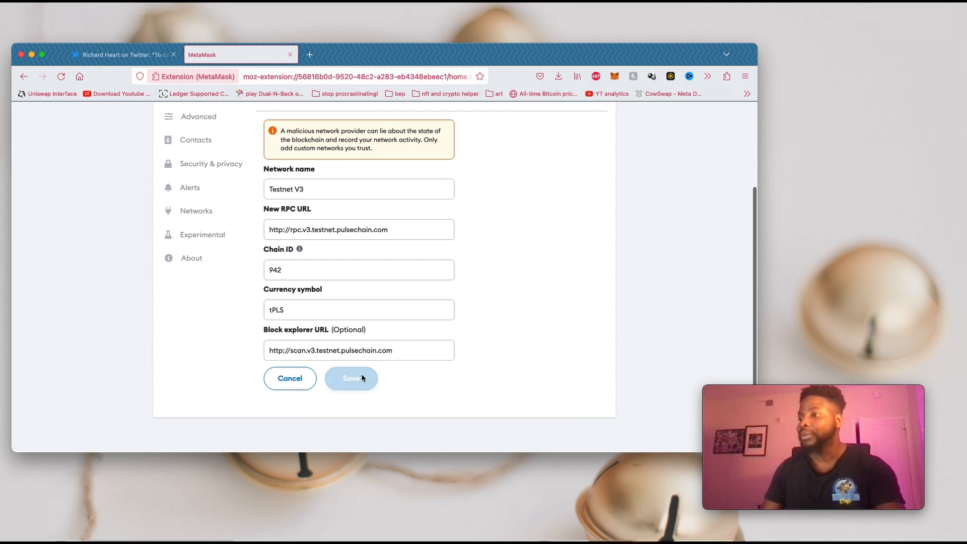
scroll(551, 267, "up", 1)
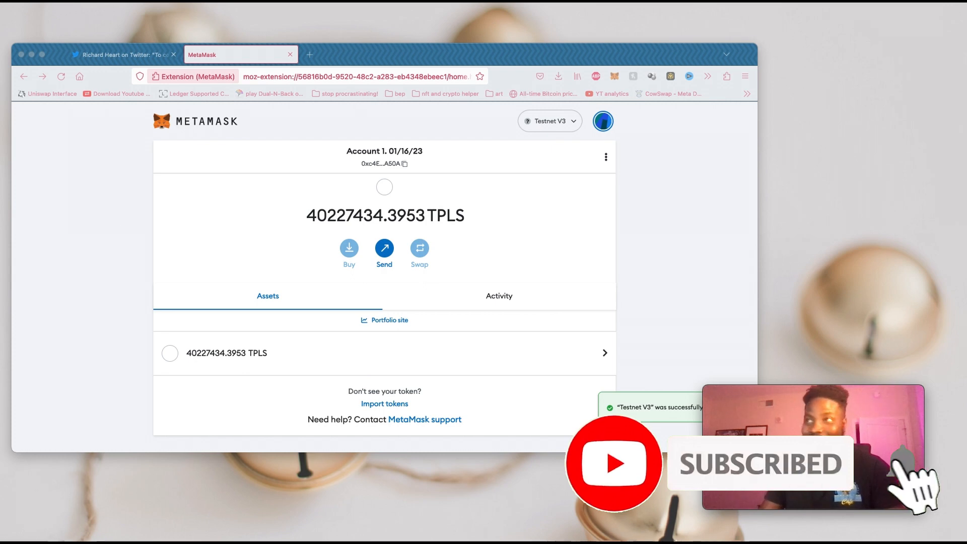
- Return to the Twitter thread and place the small camera preview window slightly higher on the desktop
left_click(118, 55)
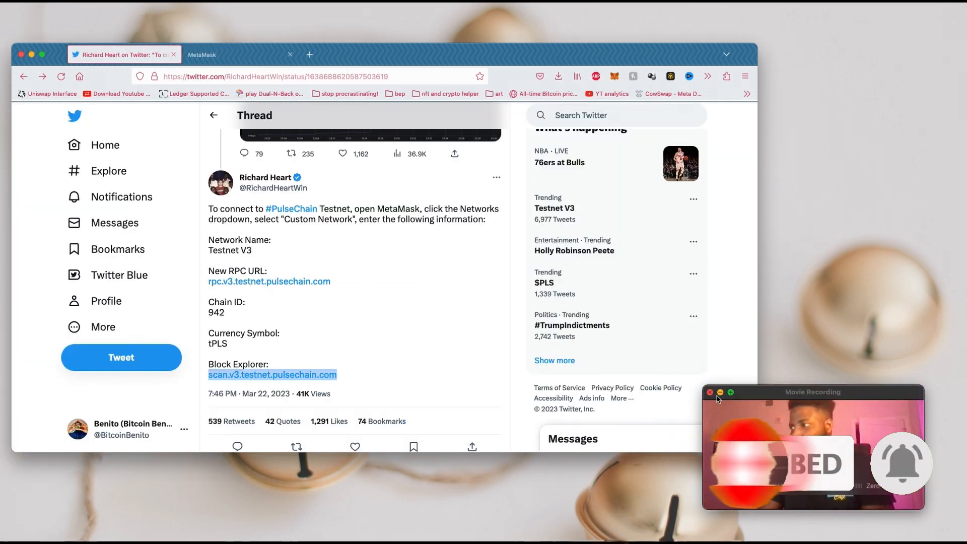
left_click_drag(705, 388, 183, 127)
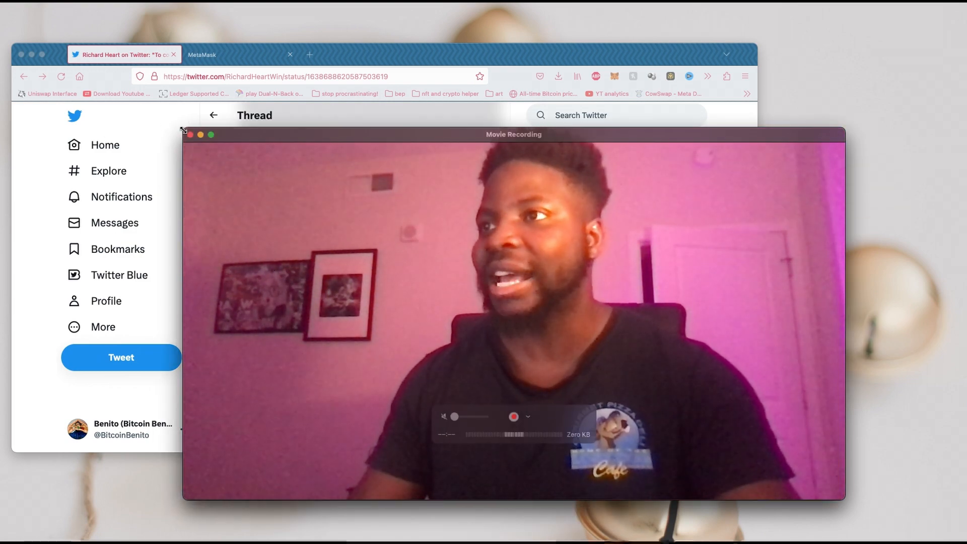
left_click_drag(182, 127, 624, 364)
left_click_drag(729, 372, 802, 369)
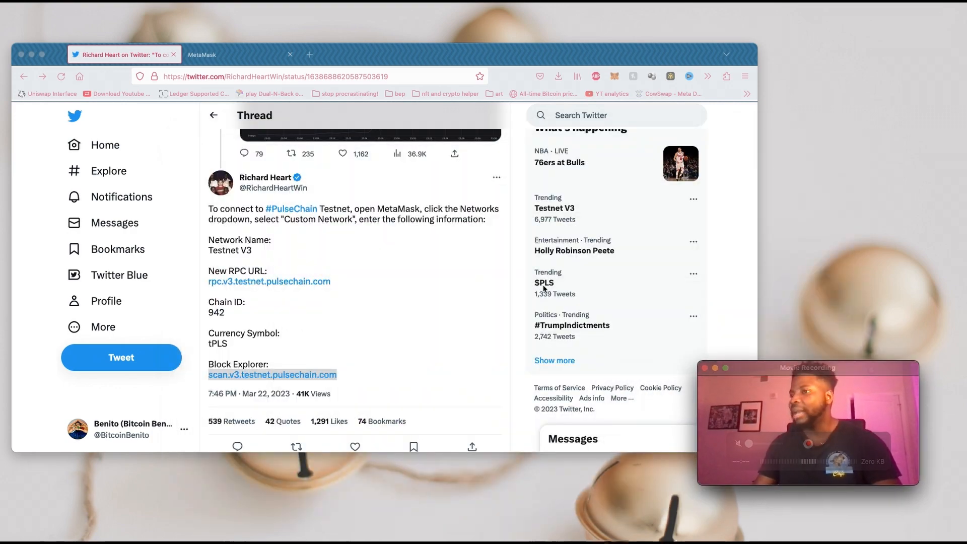
scroll(367, 315, "down", 3)
scroll(367, 315, "down", 2)
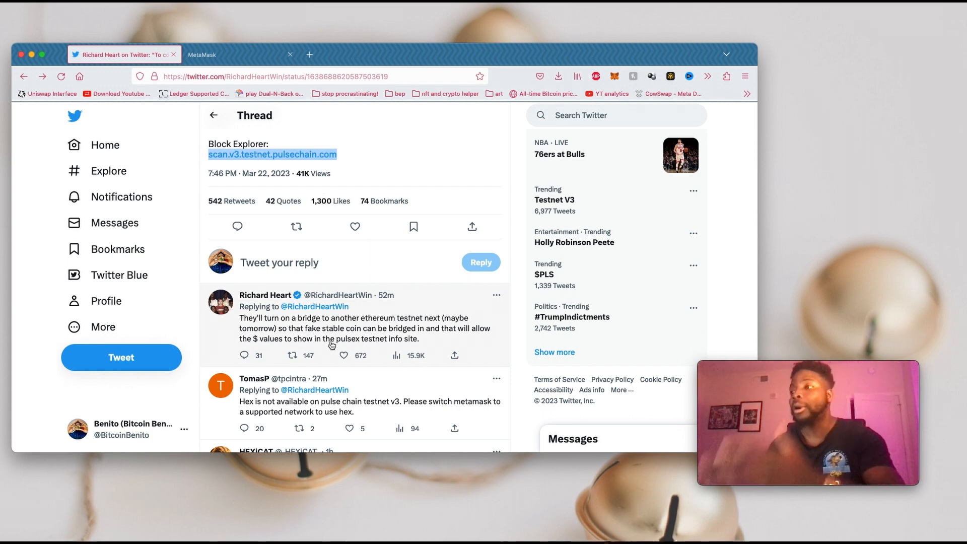
scroll(338, 340, "up", 3)
scroll(338, 340, "up", 10)
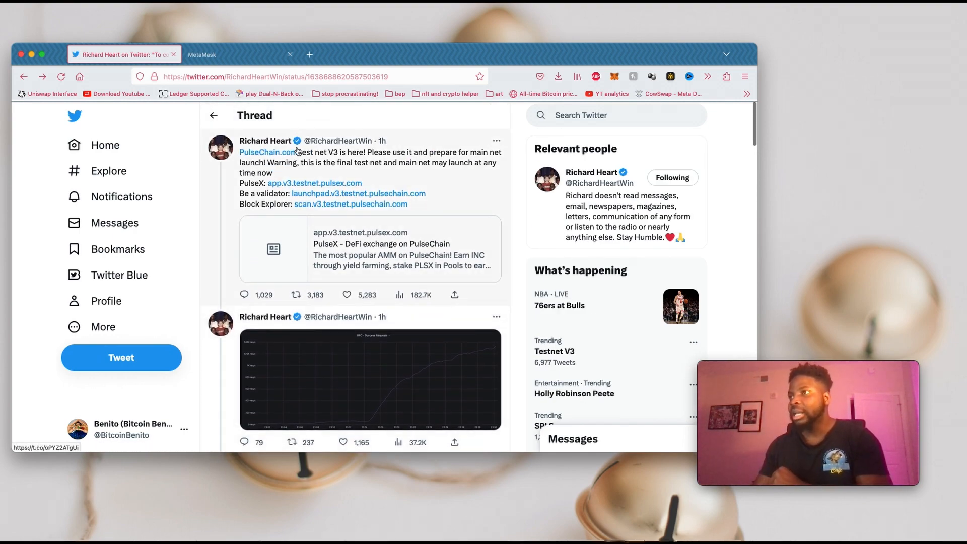
left_click(275, 141)
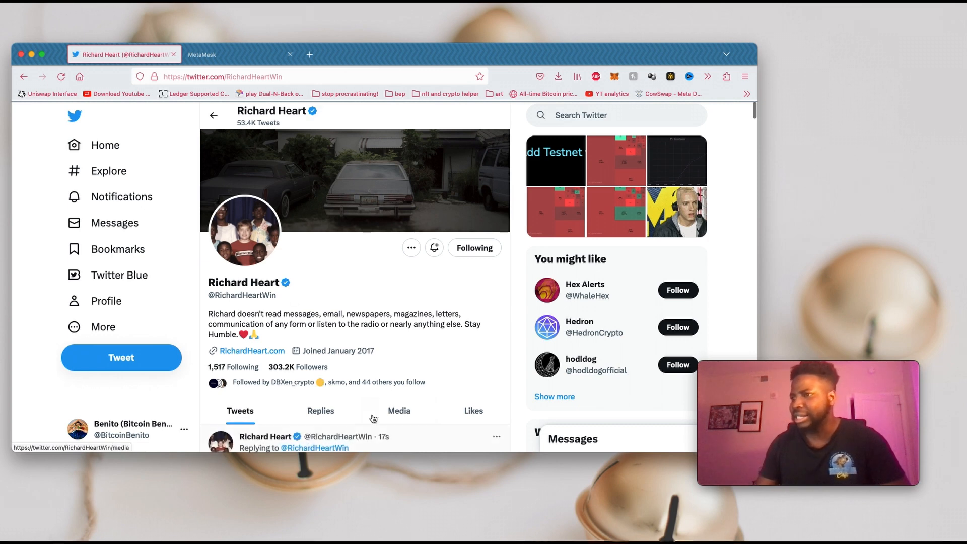
scroll(434, 343, "down", 5)
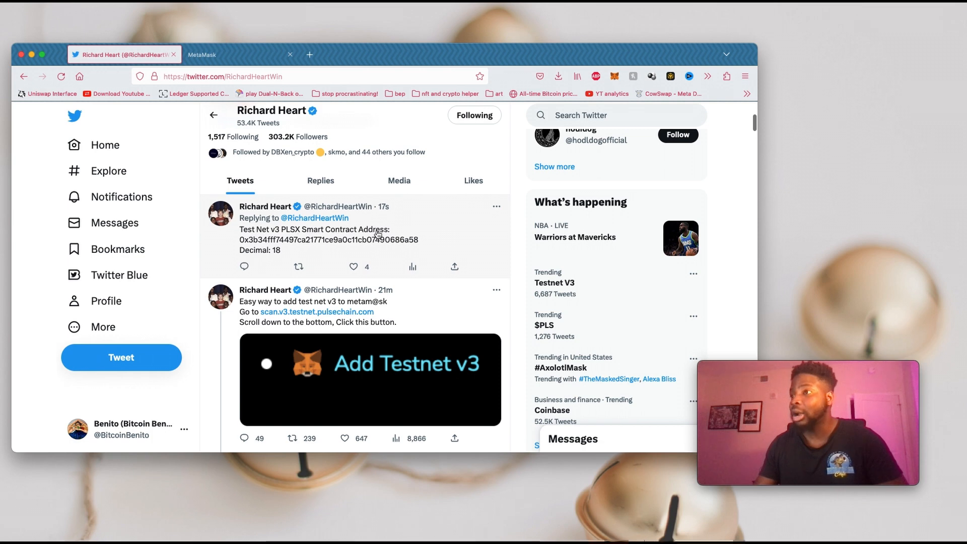
left_click_drag(432, 246, 239, 243)
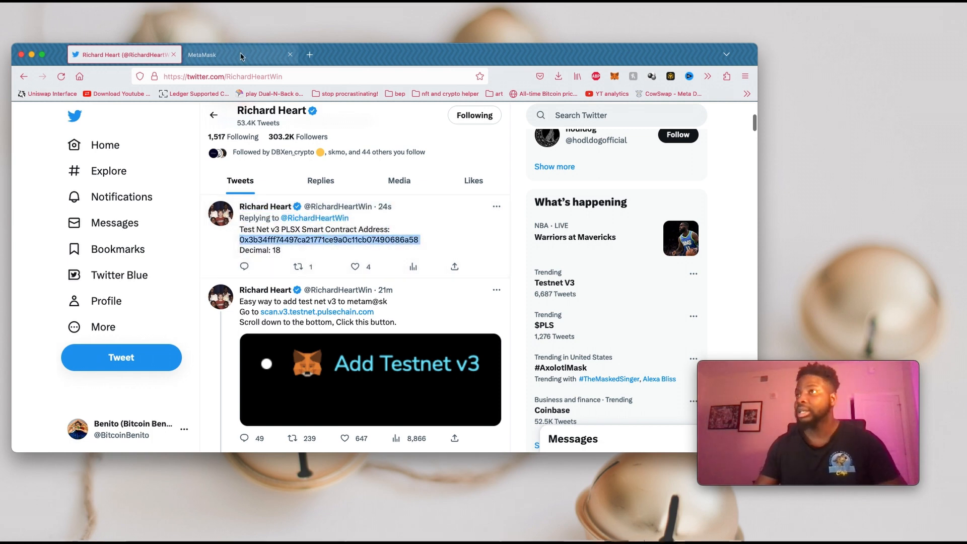
- Import PLSX into MetaMask as a custom token using the copied contract address 0x3b34fff74497ca21771ce9a0c11cb07490686a58
left_click(262, 59)
scroll(675, 210, "down", 1)
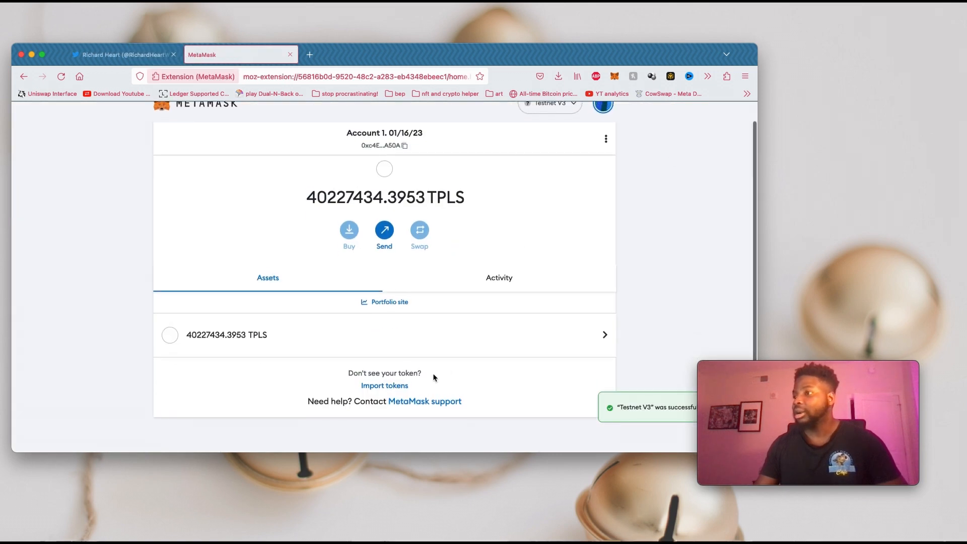
left_click(391, 387)
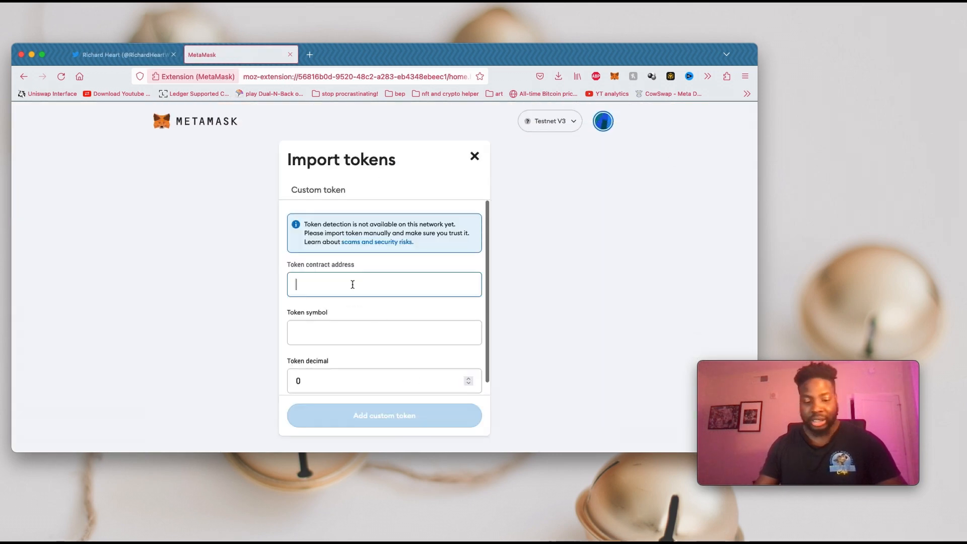
key("super+v")
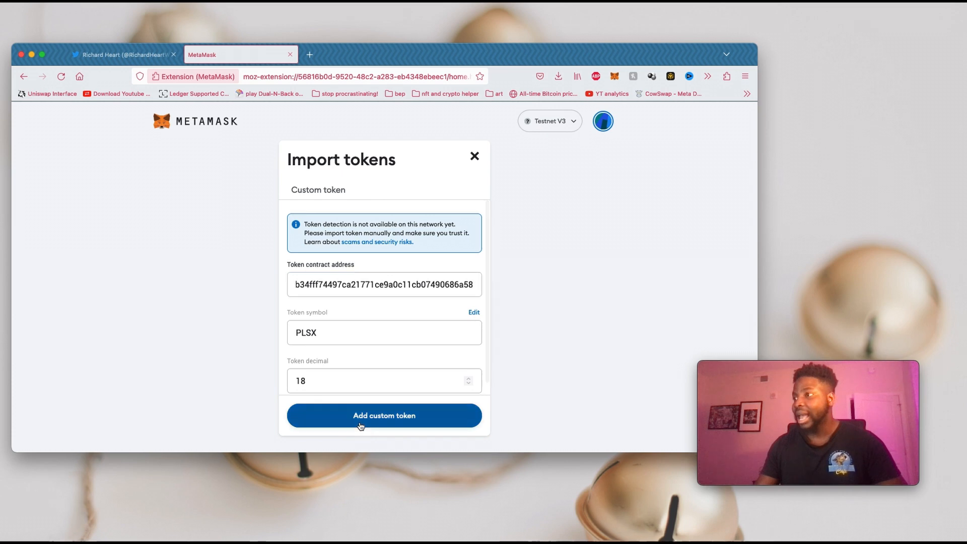
left_click(361, 426)
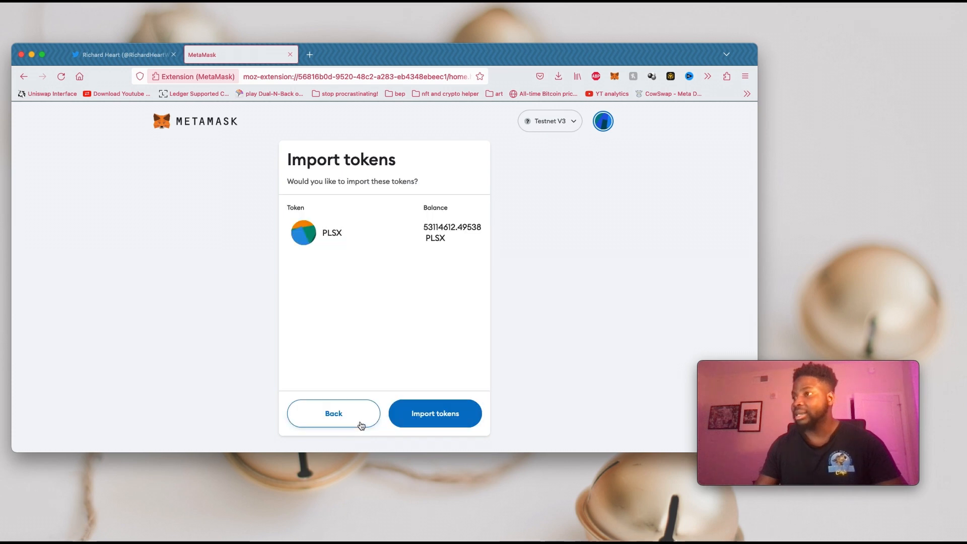
left_click(441, 424)
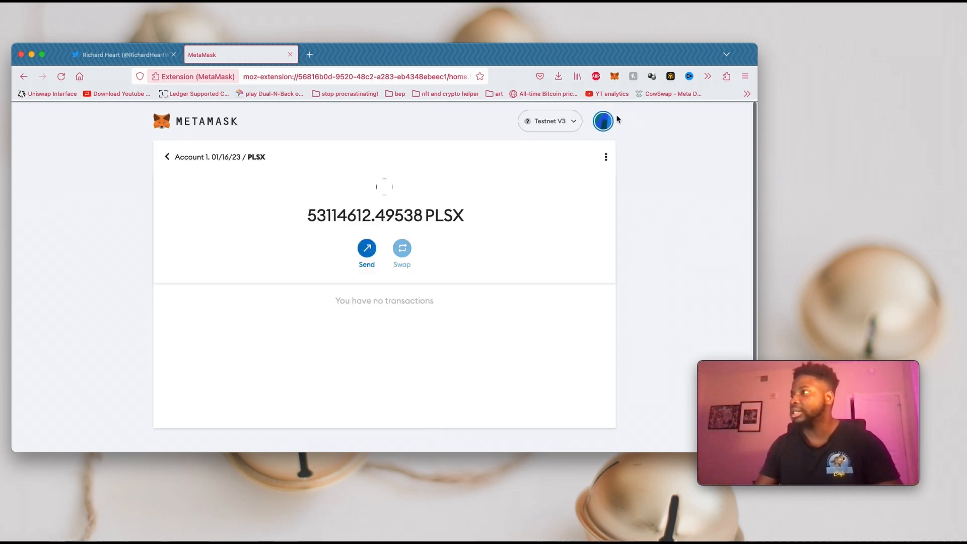
- Check the MetaMask account list and go back from the PLSX token details to Account 1's asset overview
left_click(597, 124)
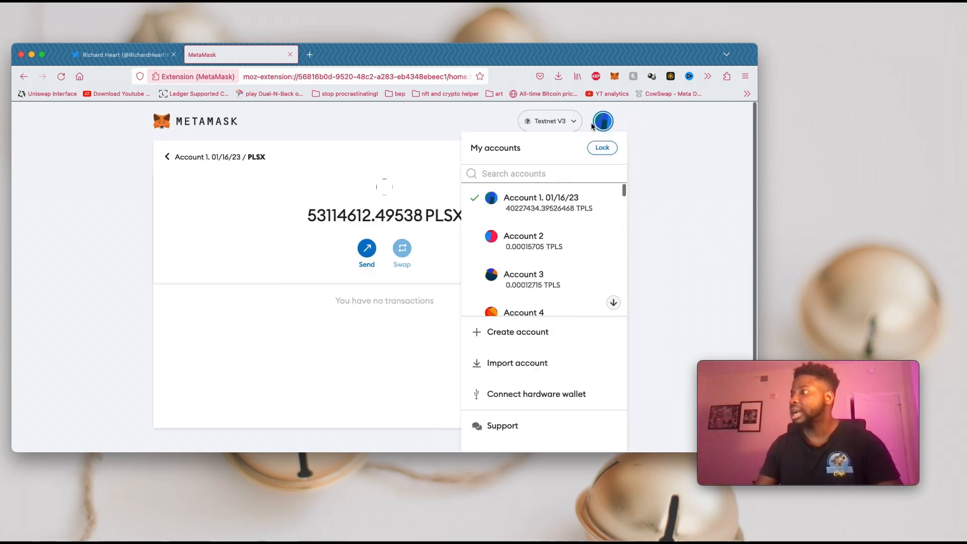
left_click(537, 207)
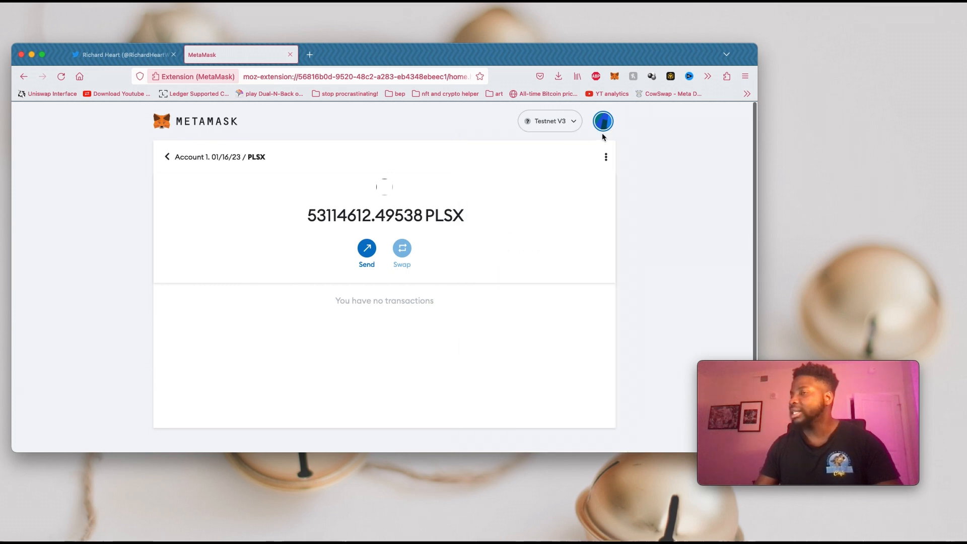
left_click(168, 156)
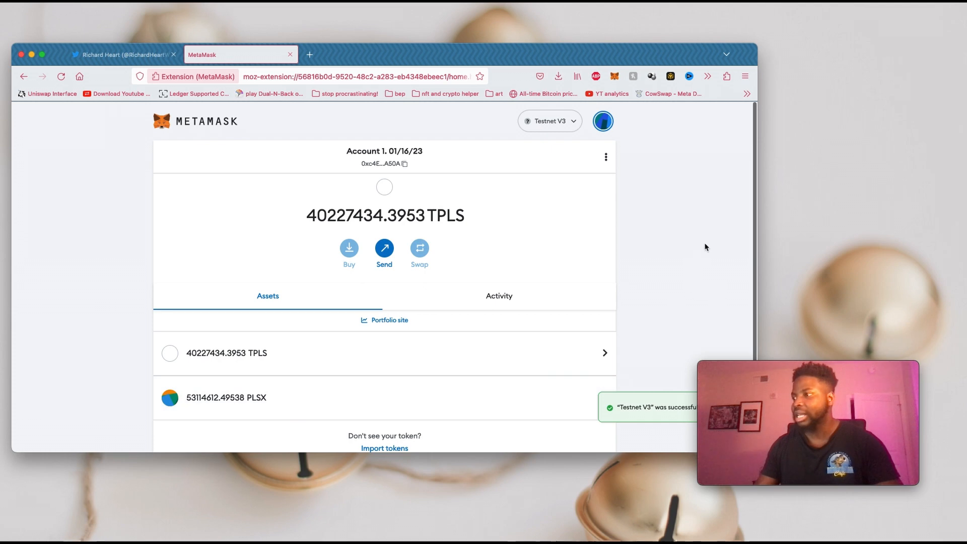
- Open scan.v3.testnet.pulsechain.com from the profile's tweet in a new tab and find the Add Testnet v3 link in its footer
left_click(121, 55)
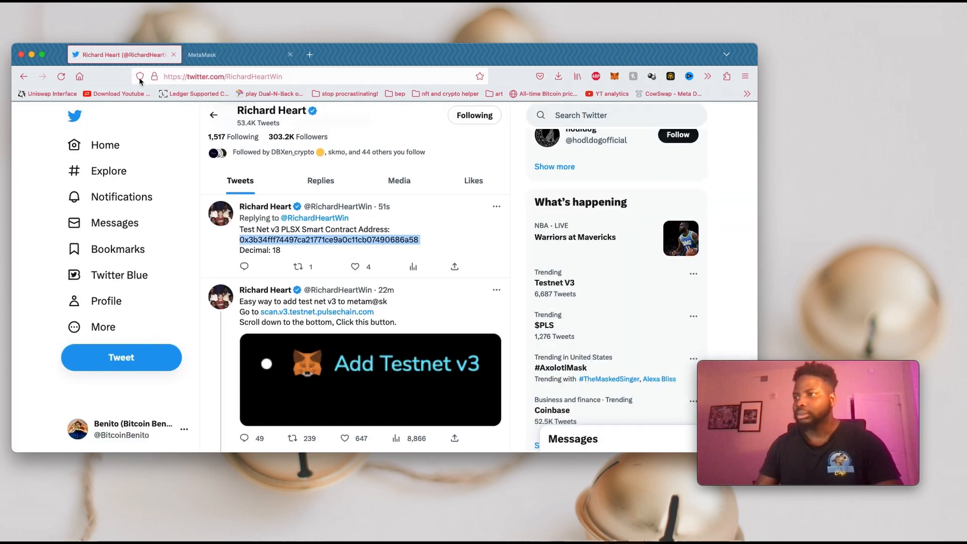
scroll(369, 228, "down", 3)
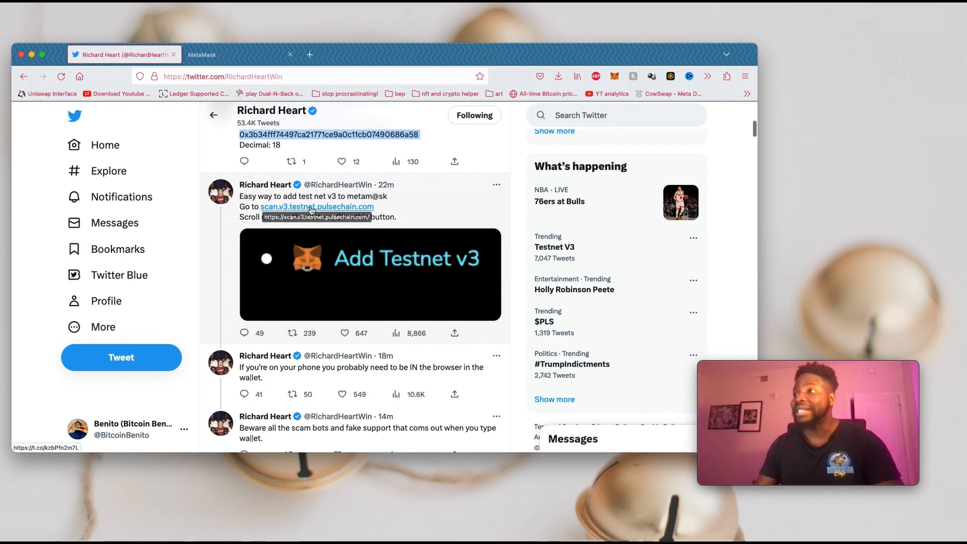
left_click(340, 209, "super")
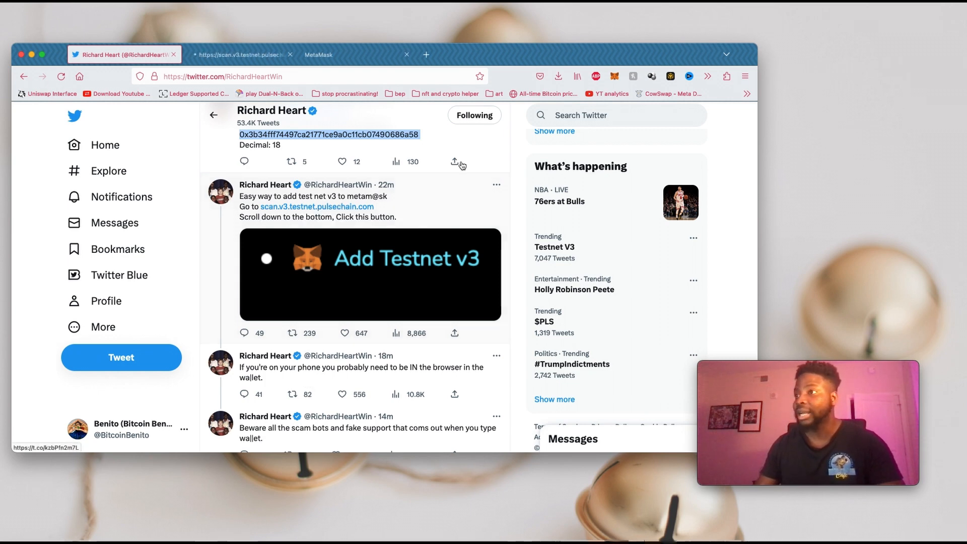
left_click(253, 58)
scroll(286, 347, "down", 15)
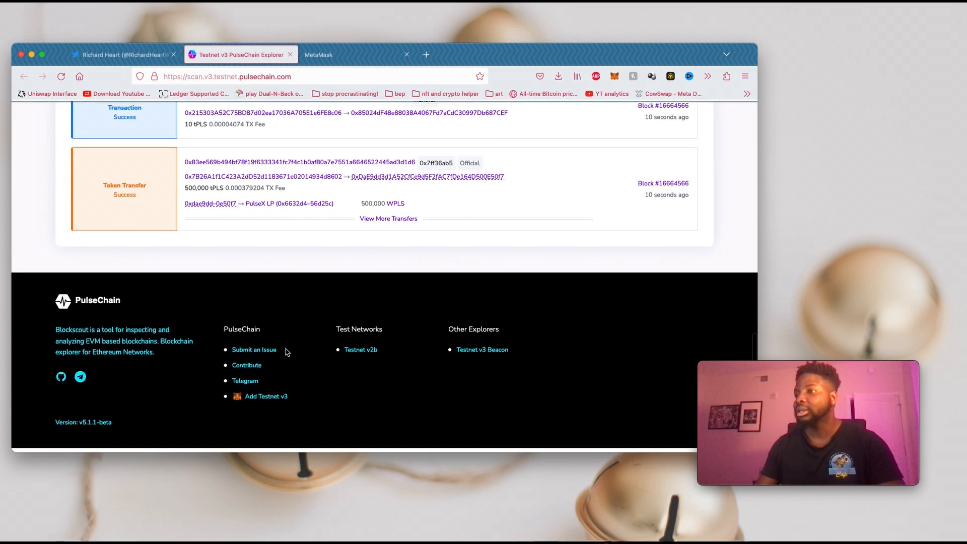
left_click(263, 401)
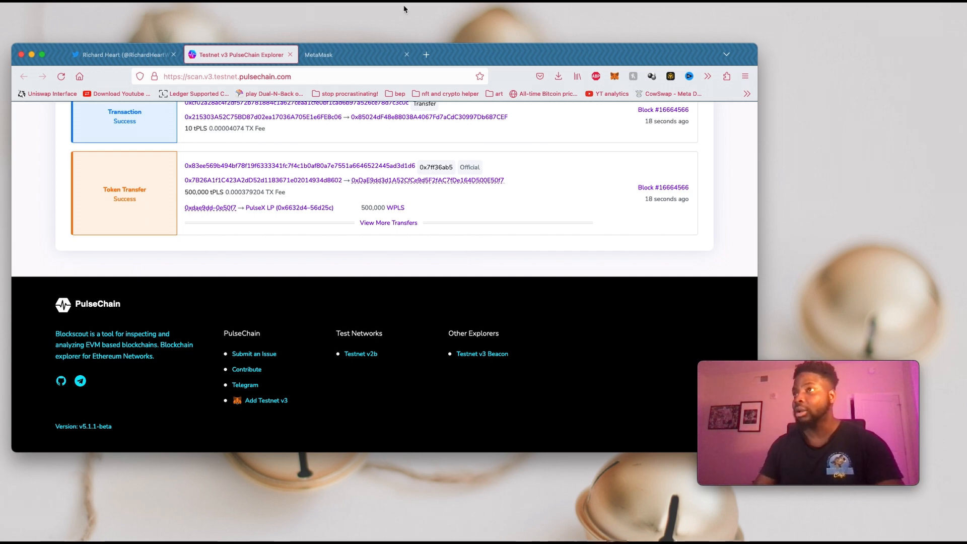
left_click(130, 55)
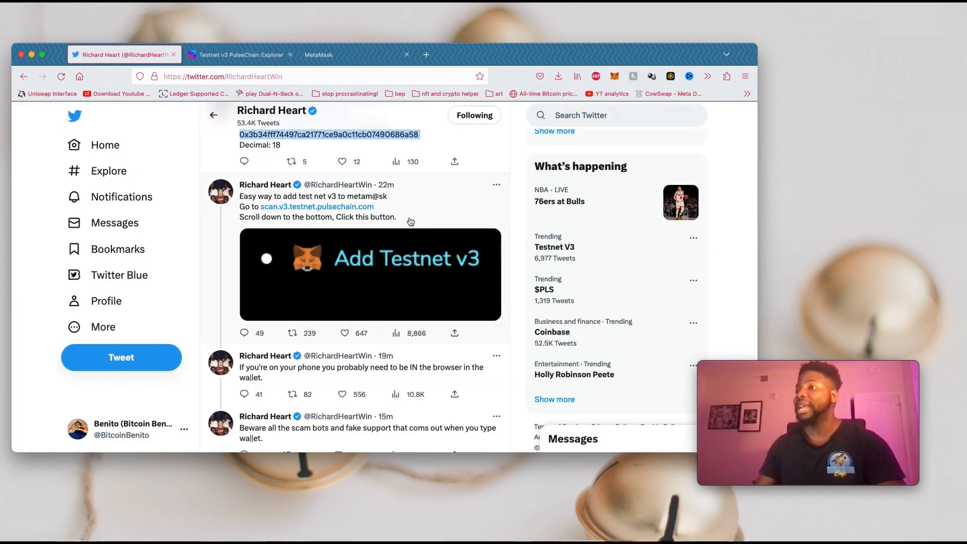
scroll(410, 222, "down", 3)
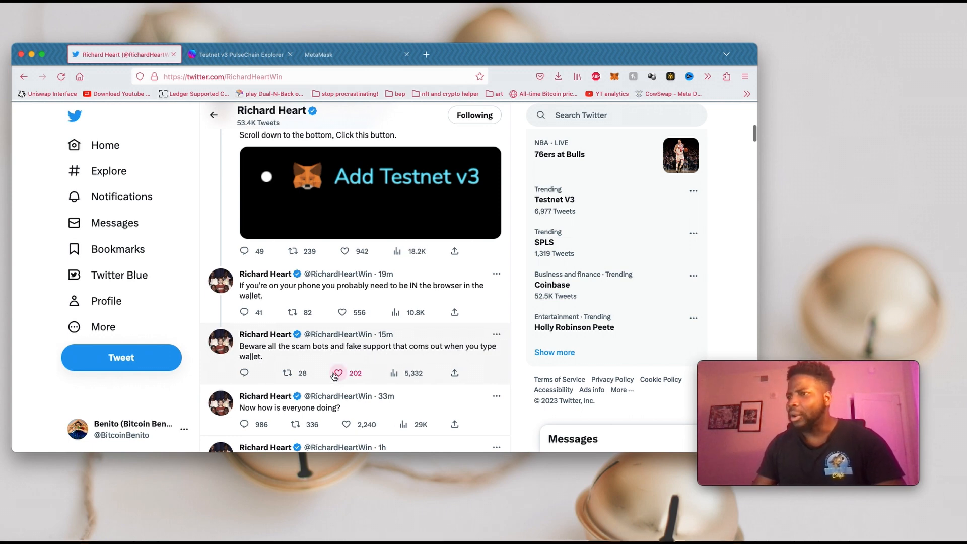
scroll(335, 375, "down", 2)
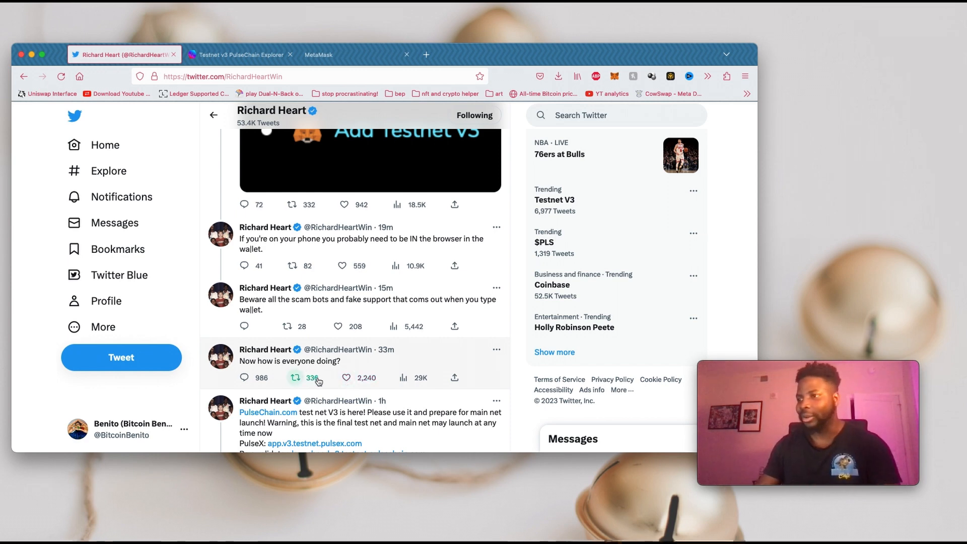
scroll(322, 380, "down", 5)
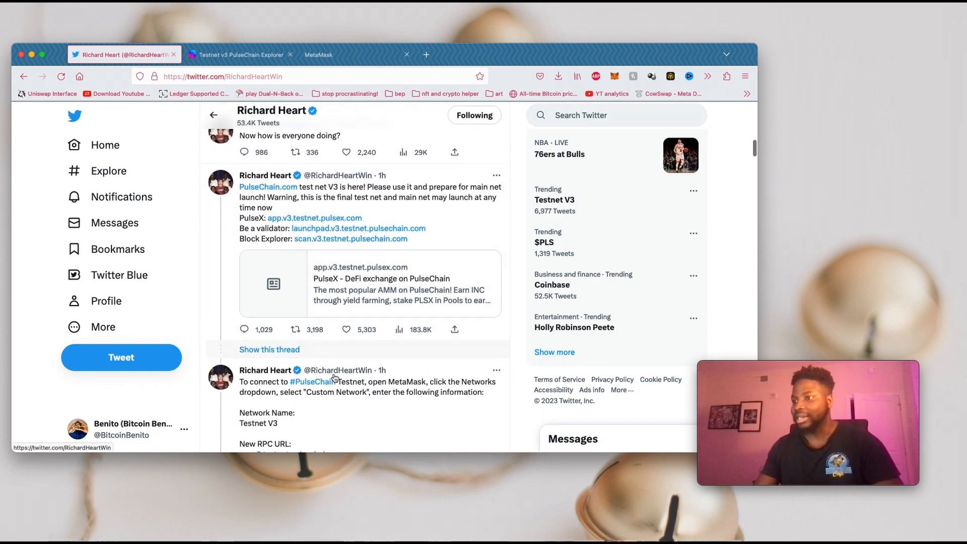
scroll(334, 377, "down", 5)
scroll(335, 378, "down", 8)
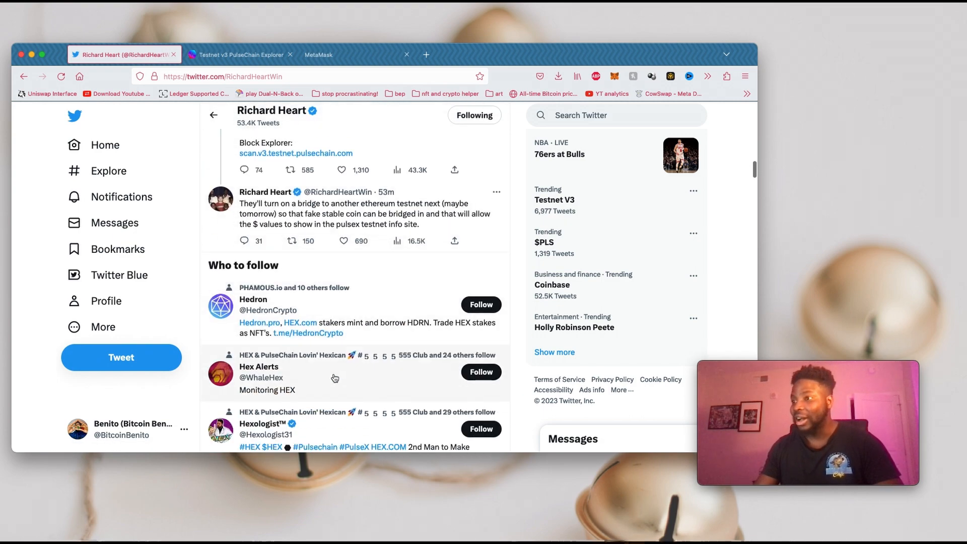
scroll(335, 378, "up", 20)
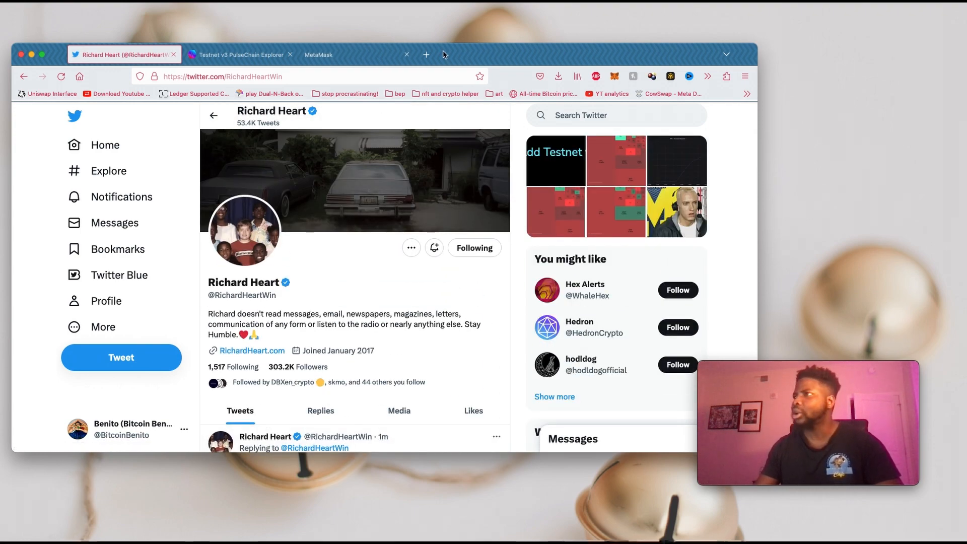
- Open CoinGecko in a new tab, search for hex and open the HEX coin page
left_click(427, 56)
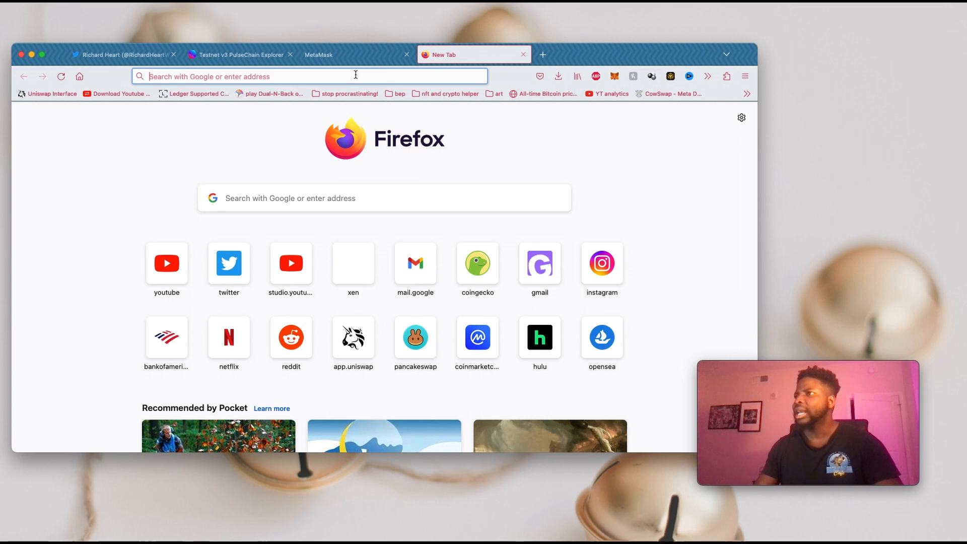
left_click(482, 287)
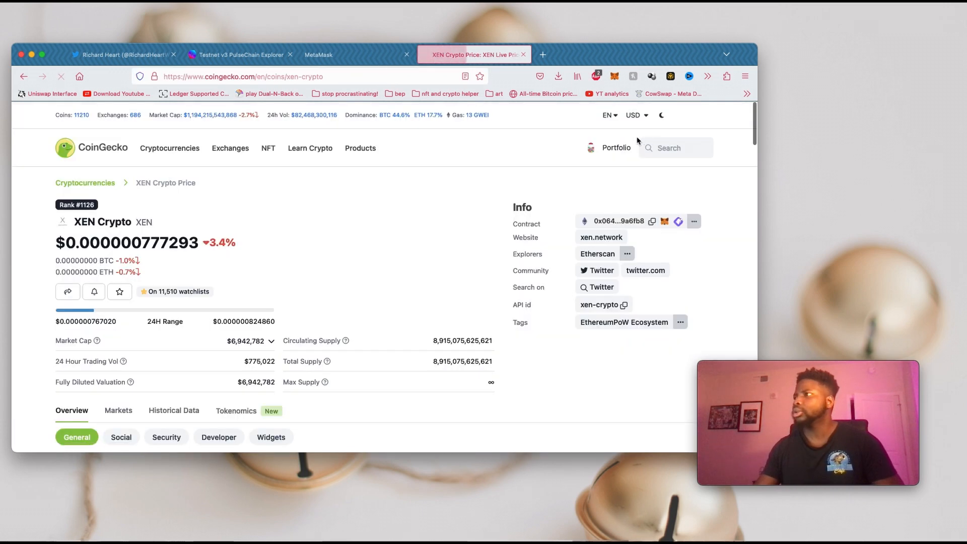
left_click(657, 149)
type("hex")
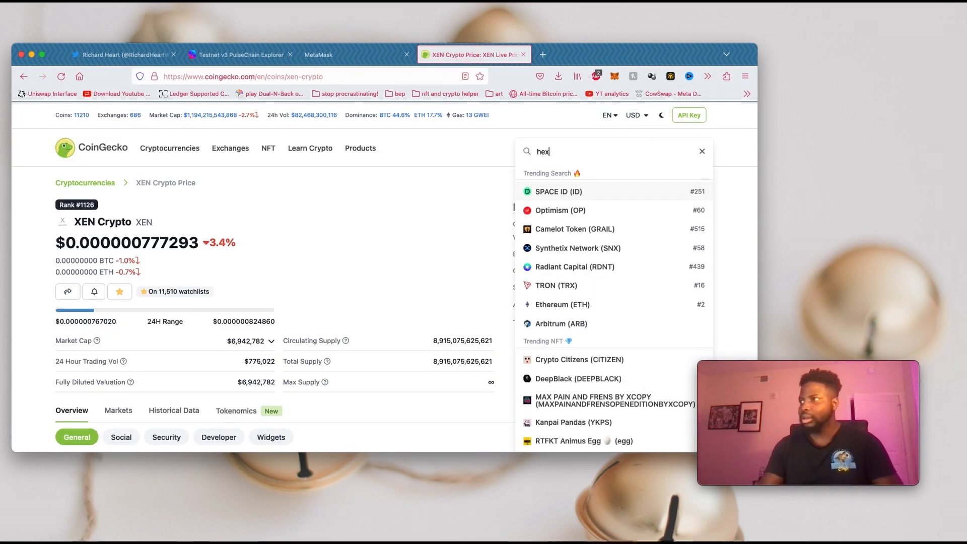
left_click(604, 190)
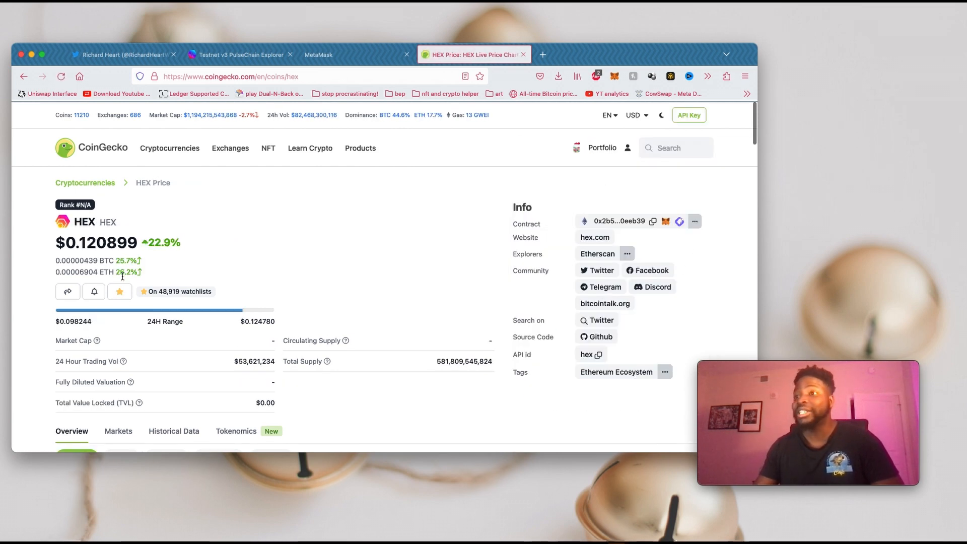
- Examine HEX's 24-hour price chart, percentage changes and price statistics on its CoinGecko page
scroll(231, 261, "down", 5)
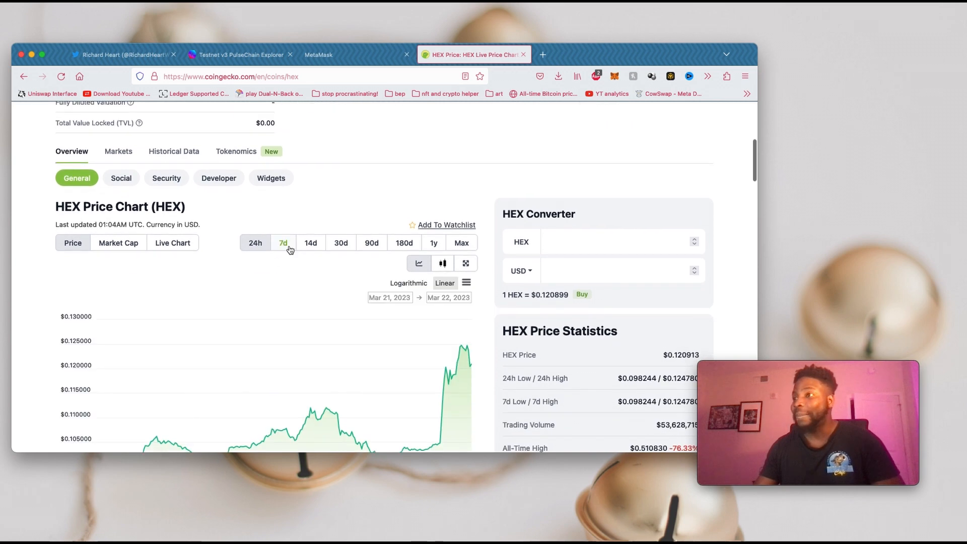
scroll(298, 305, "down", 4)
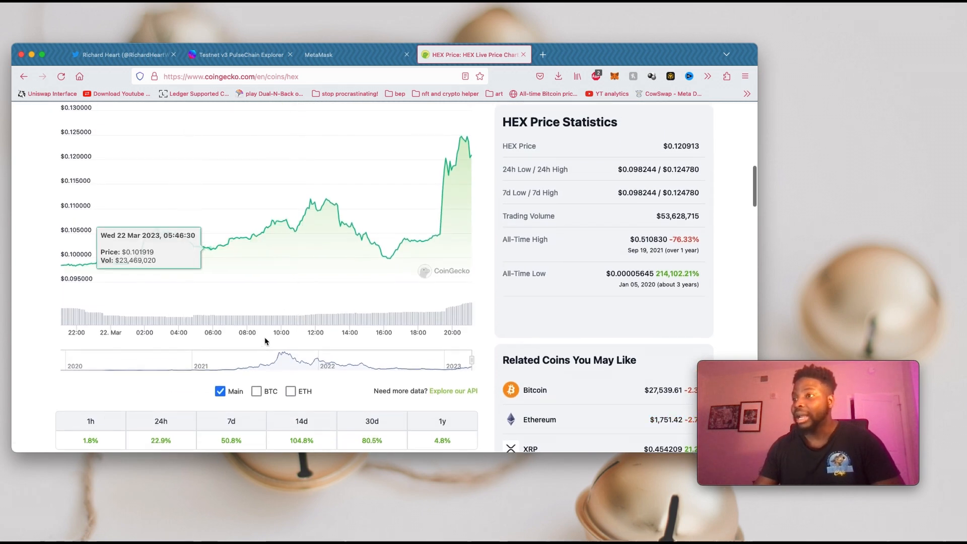
scroll(146, 371, "up", 5)
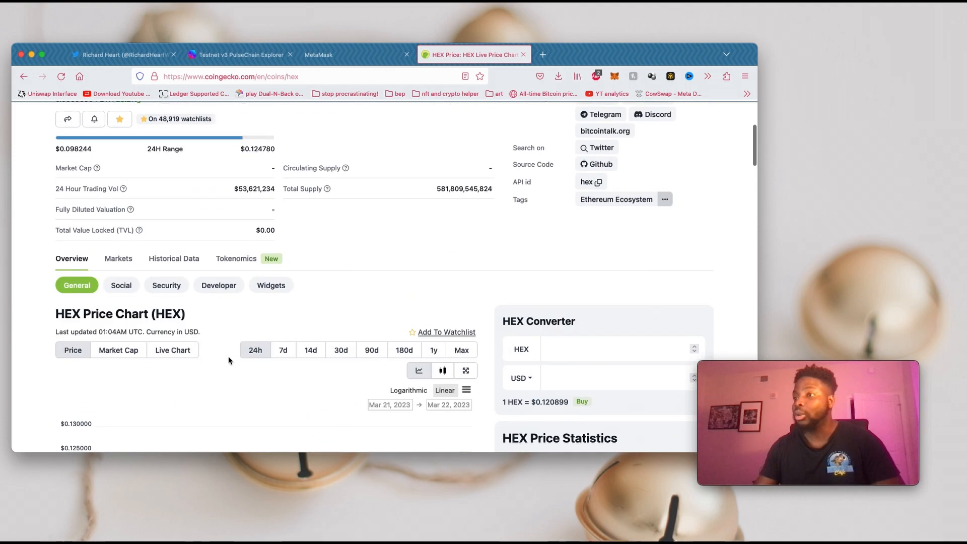
scroll(201, 364, "down", 6)
scroll(434, 226, "up", 3)
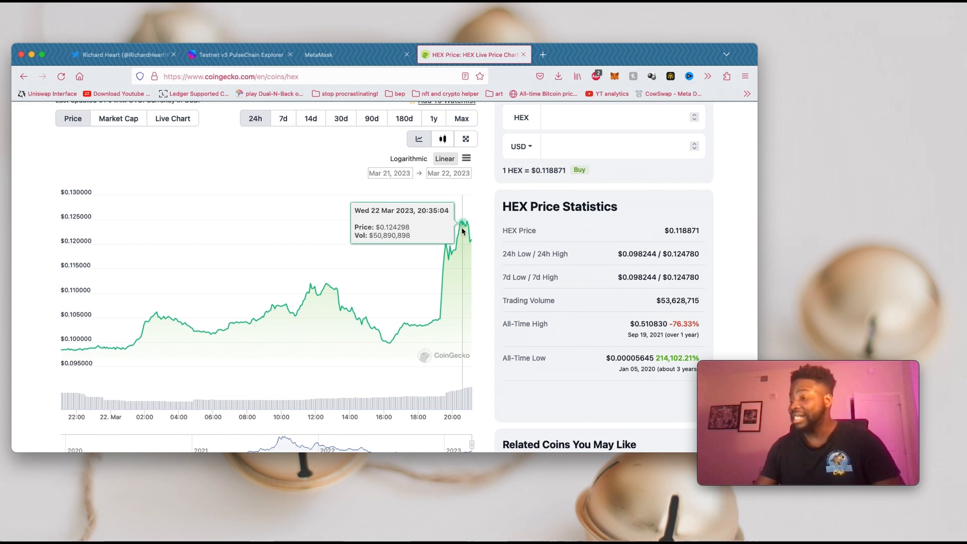
scroll(463, 230, "up", 3)
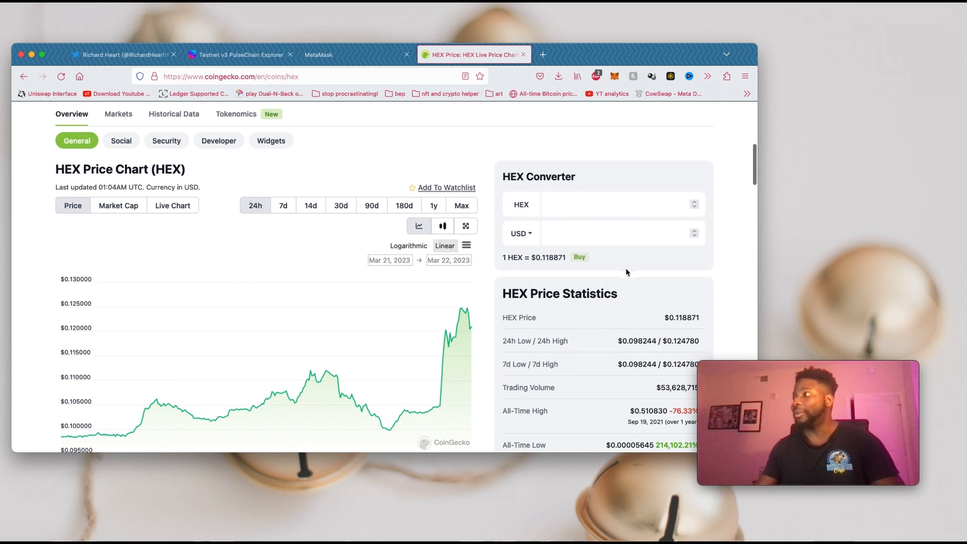
scroll(402, 160, "up", 10)
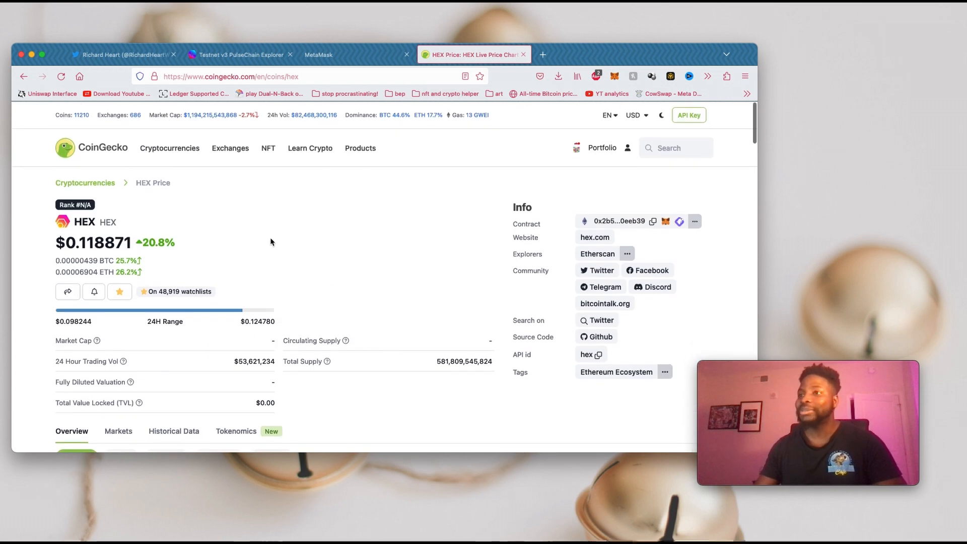